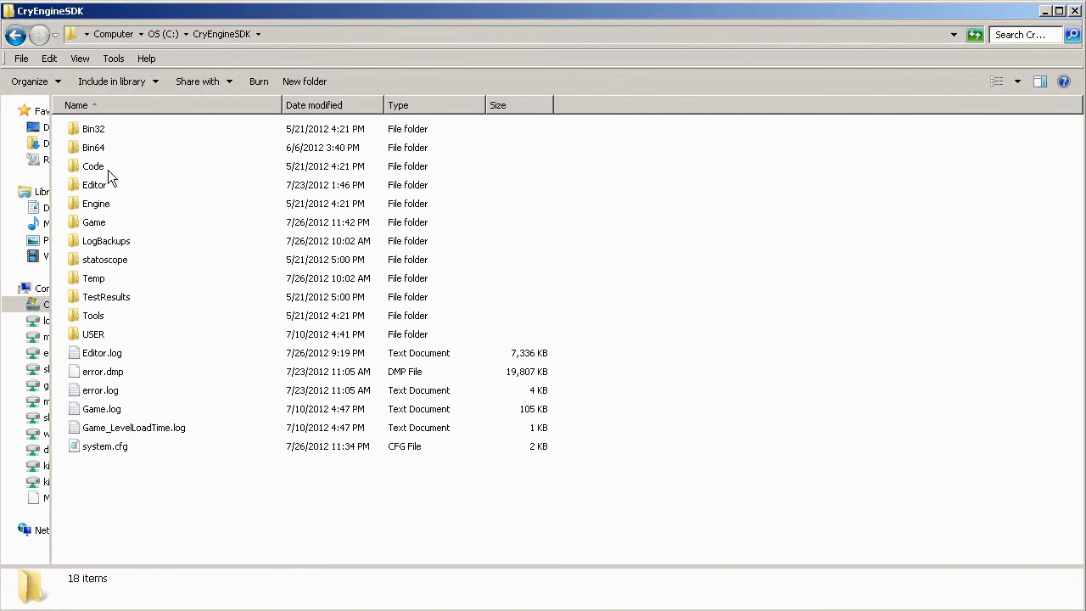
Inspect the Game folder and its Levels subfolder inside CryEngineSDK, and return to the CryEngineSDK folder.
double_click(98, 224)
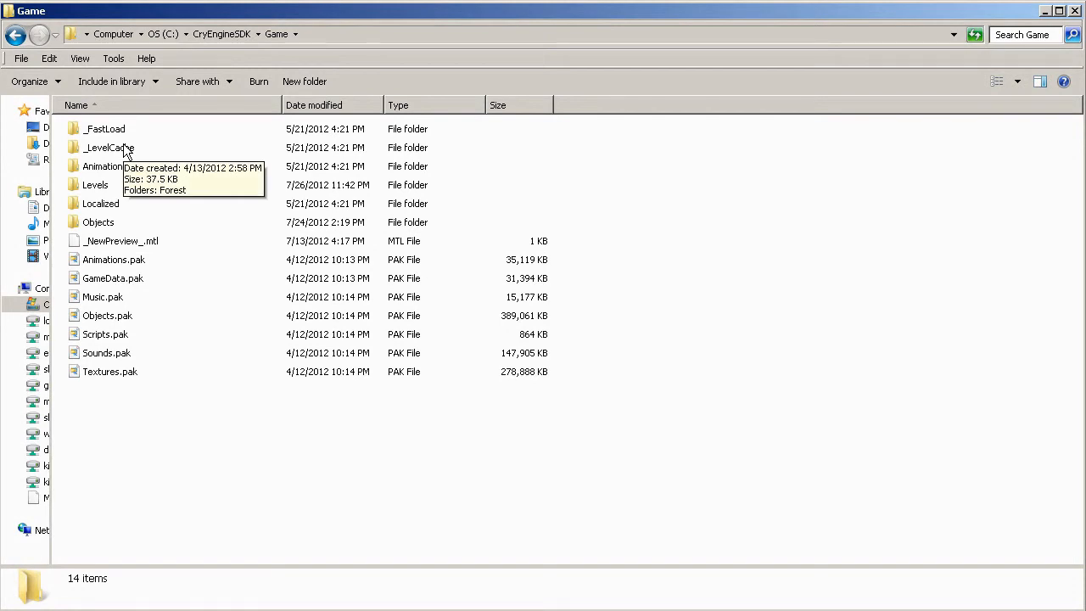
double_click(100, 186)
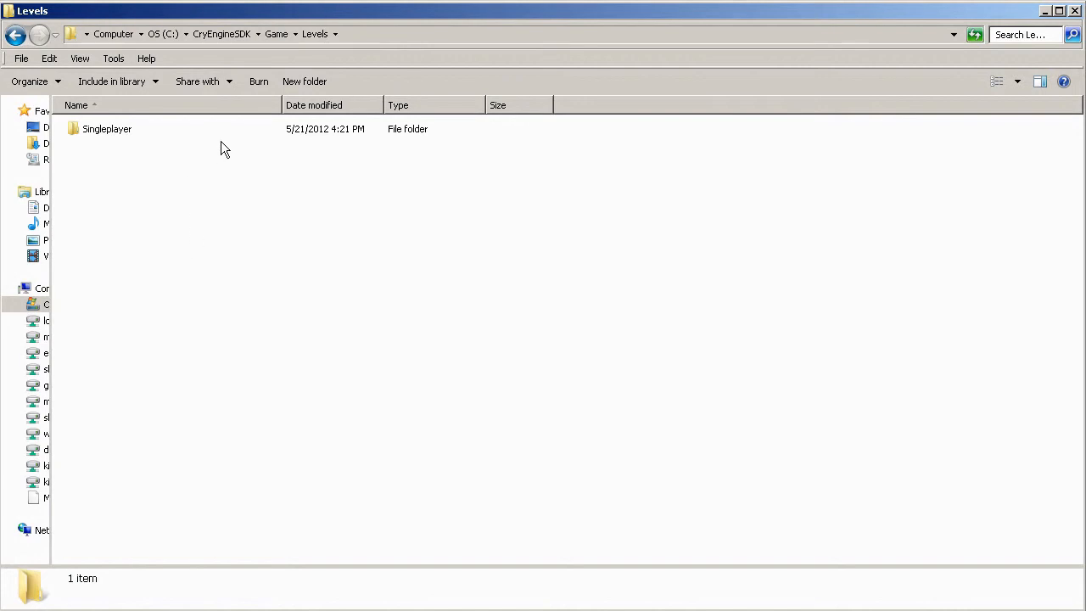
left_click(228, 36)
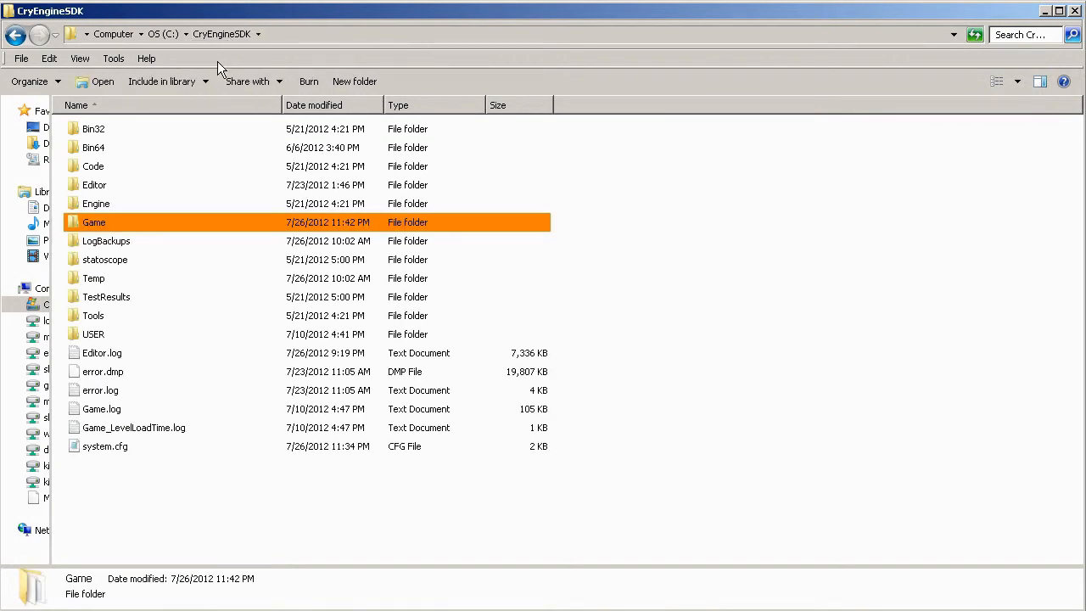
Open system.cfg in Notepad, locate the sys_game_folder value, and minimize the file.
right_click(100, 446)
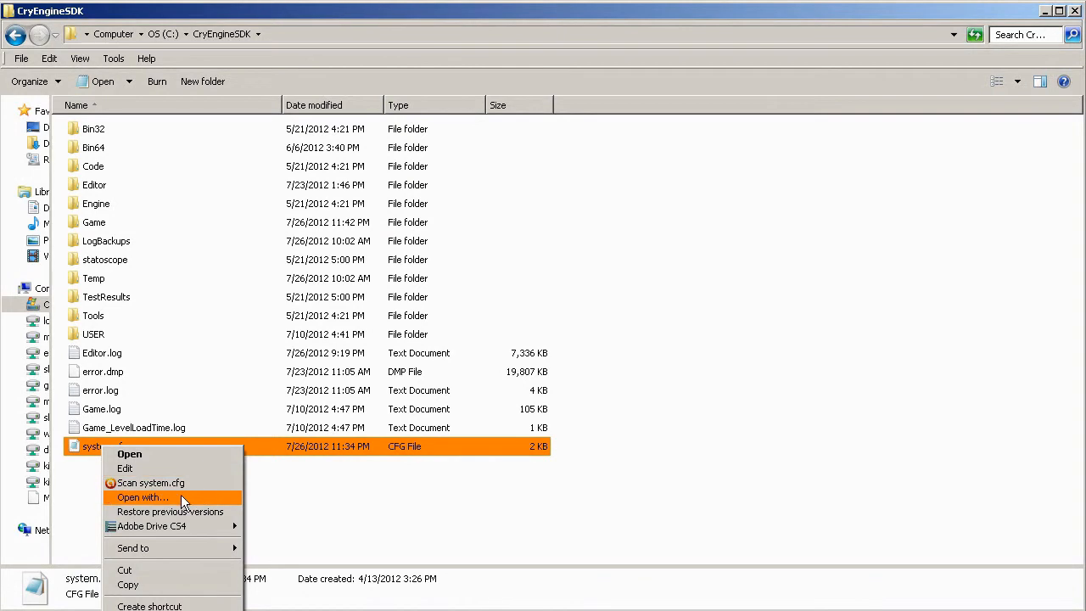
left_click(304, 482)
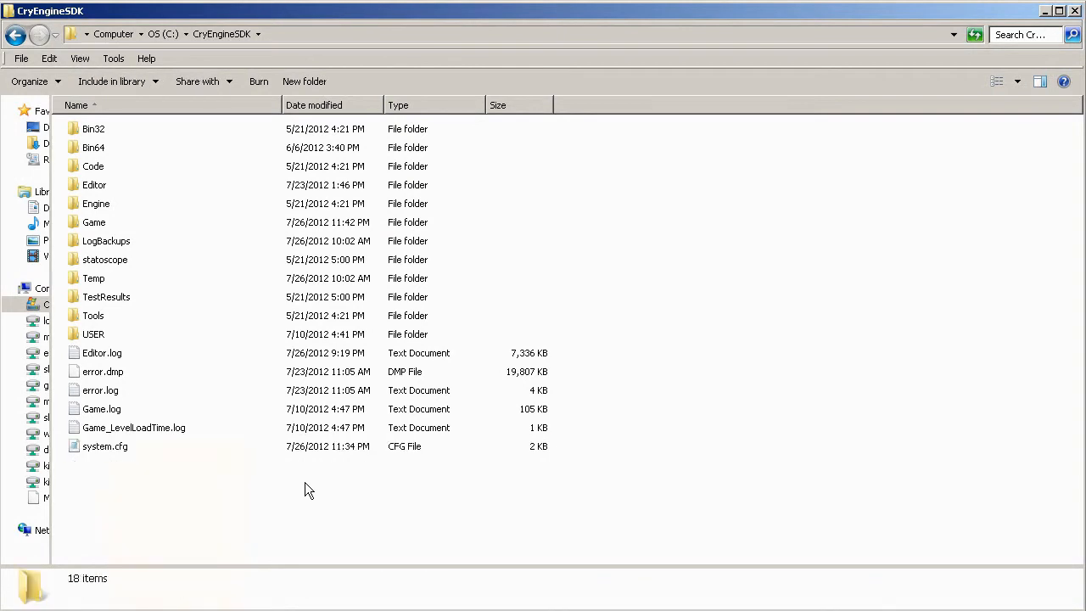
left_click(97, 456)
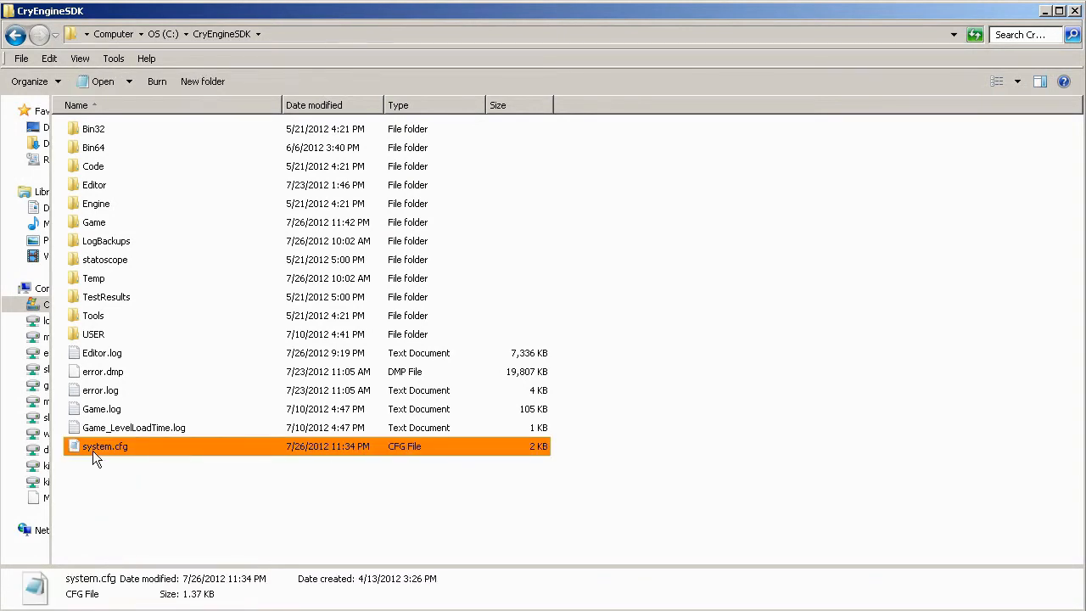
double_click(101, 448)
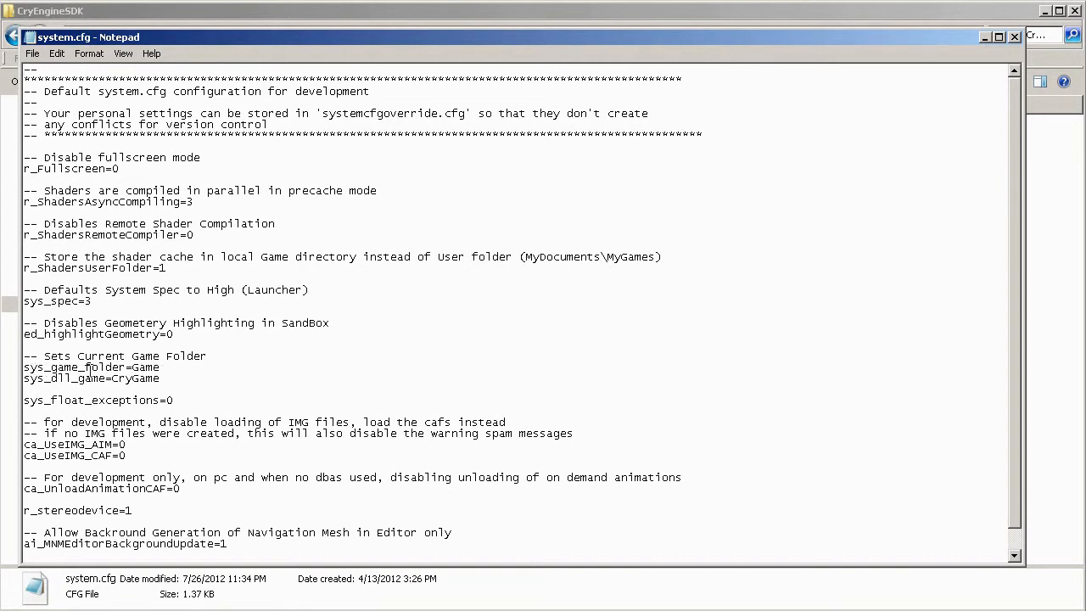
left_click(132, 368)
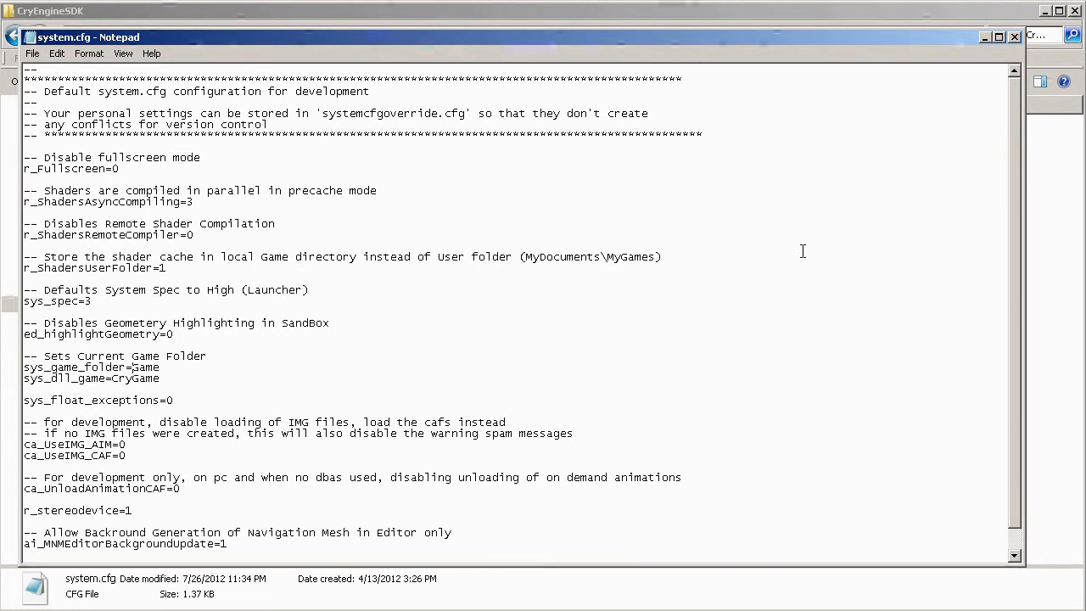
left_click(984, 36)
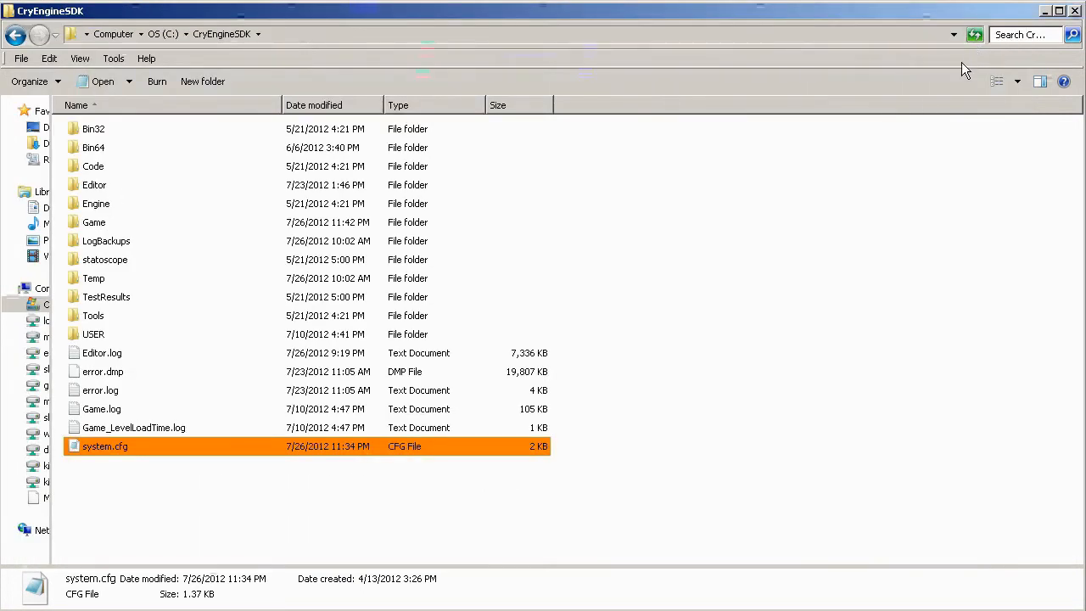
Check the contents of Custom Game Folder on the C: drive and return to the drive's root.
left_click(160, 35)
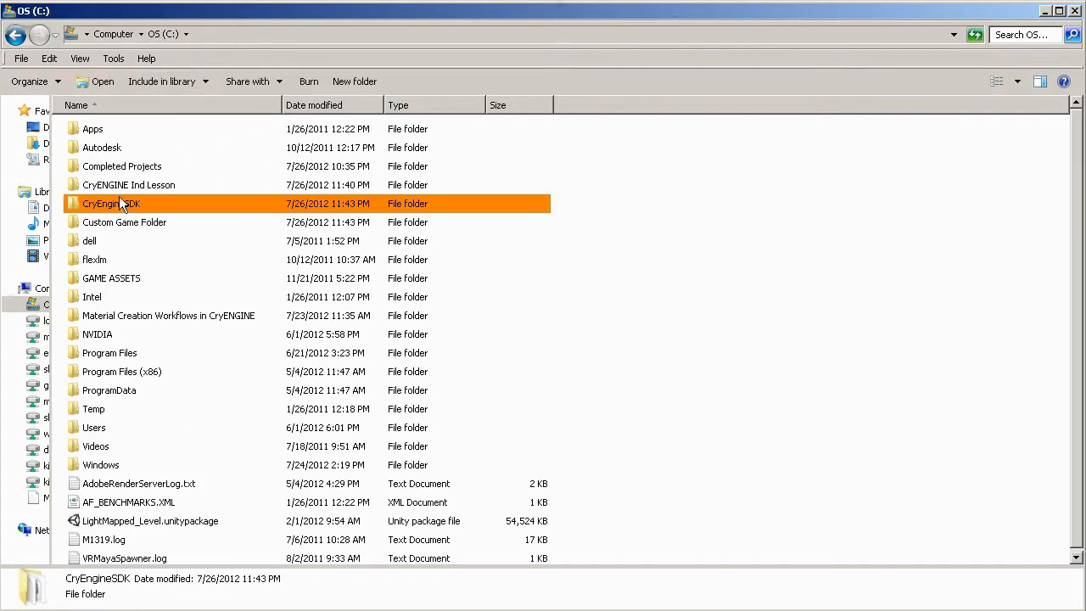
left_click(115, 224)
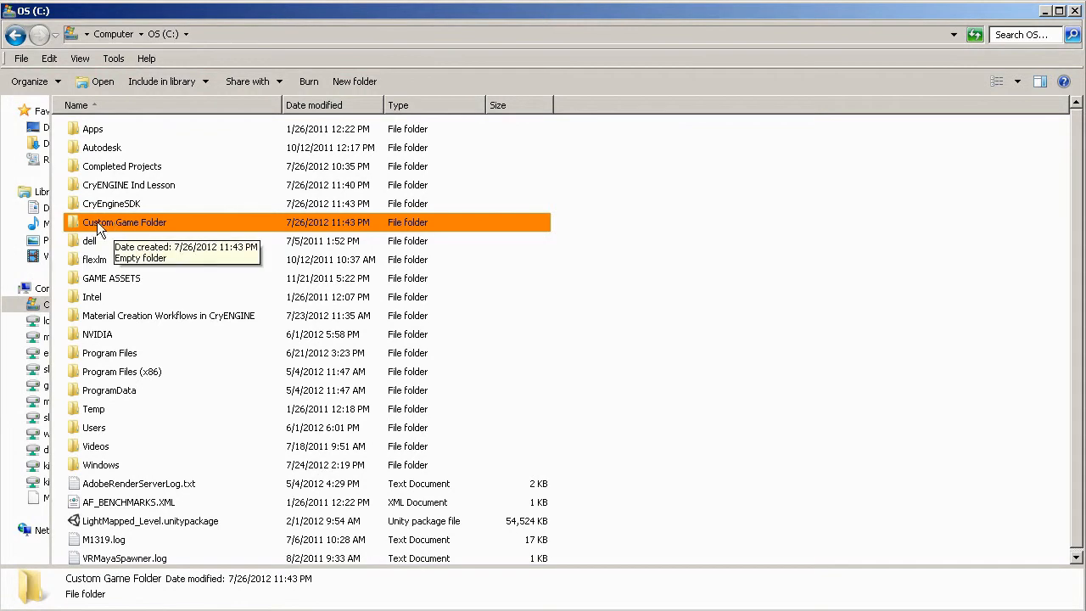
double_click(94, 222)
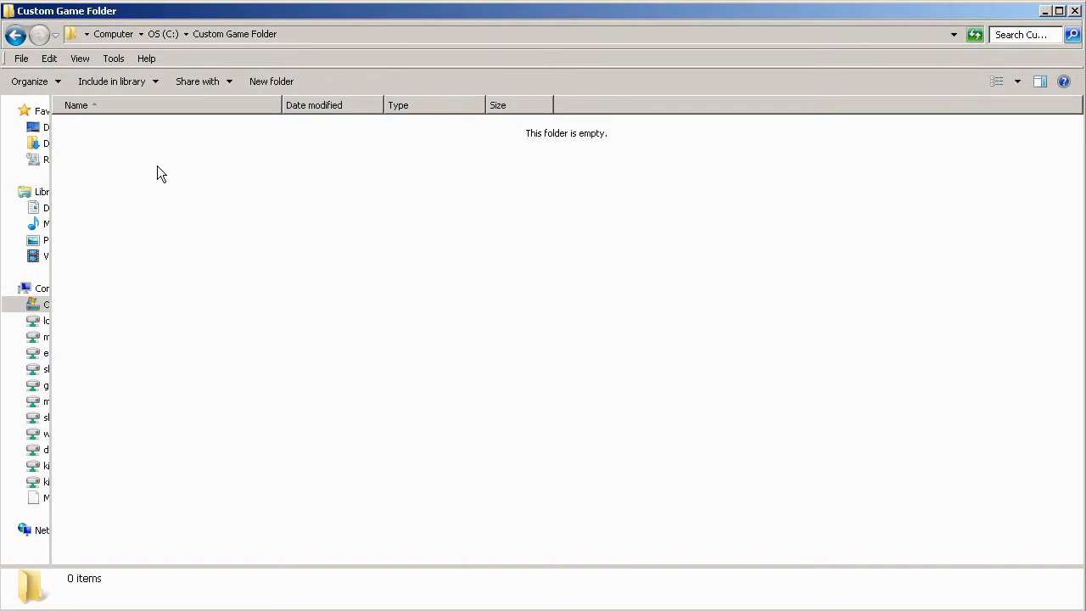
left_click(18, 39)
Copy the Game folder from CryEngineSDK into C:\Custom Game Folder.
double_click(105, 203)
left_click(94, 225)
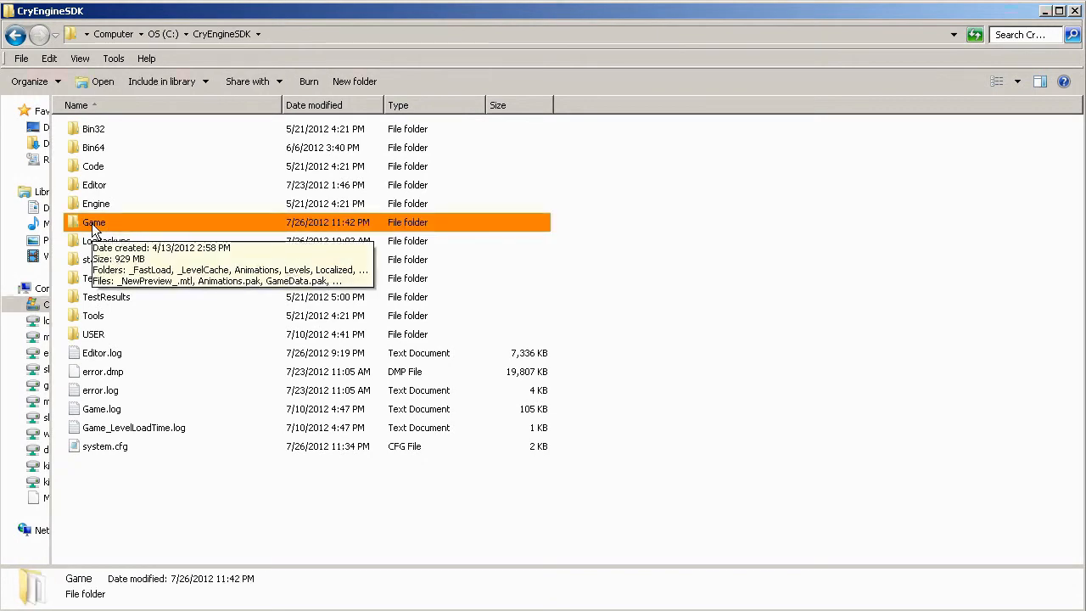
right_click(94, 230)
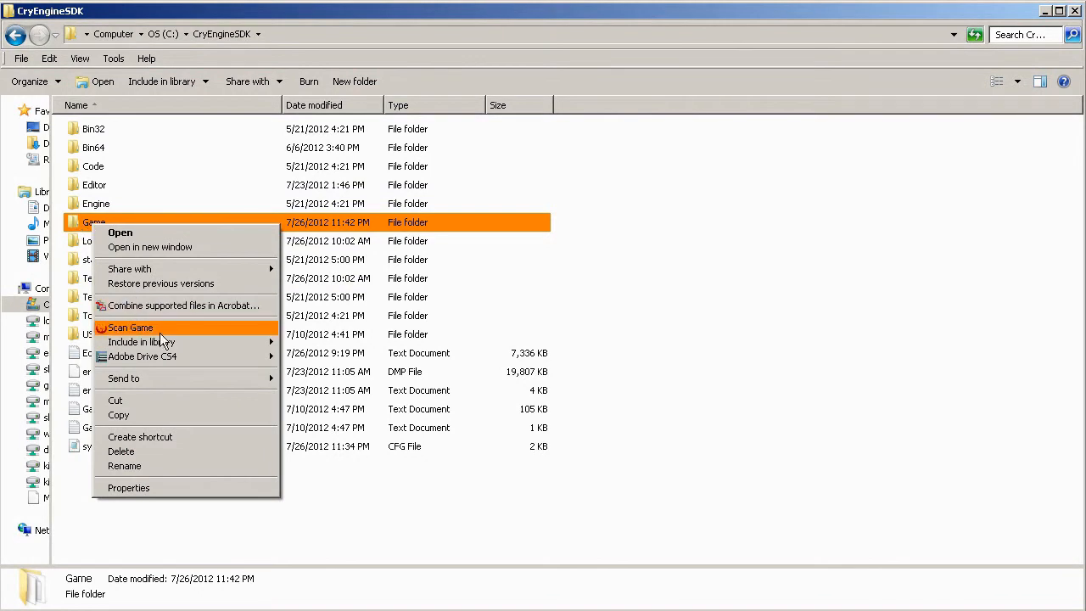
left_click(154, 414)
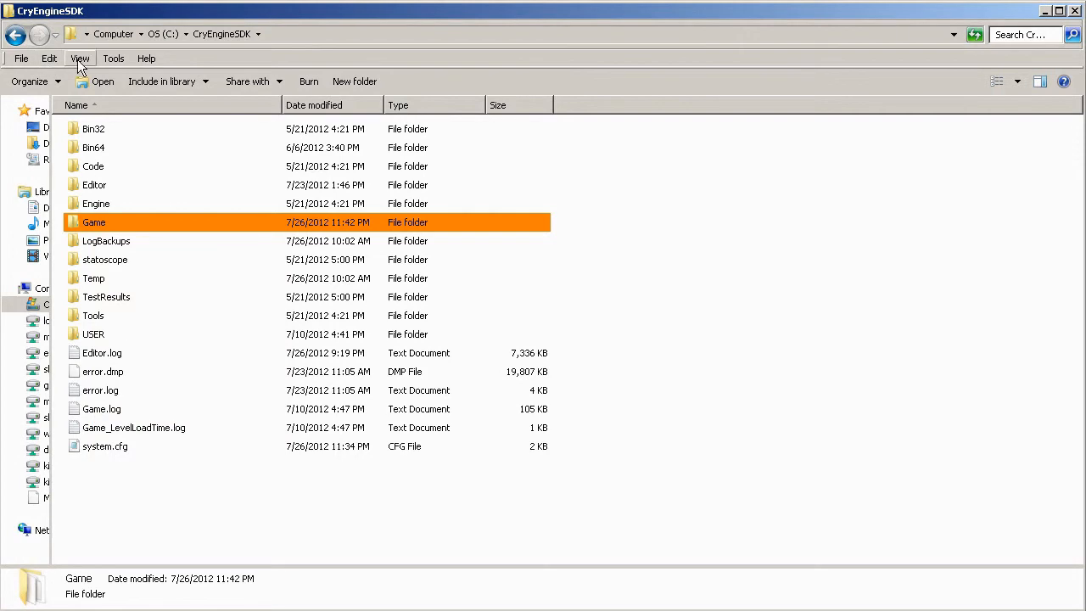
left_click(161, 34)
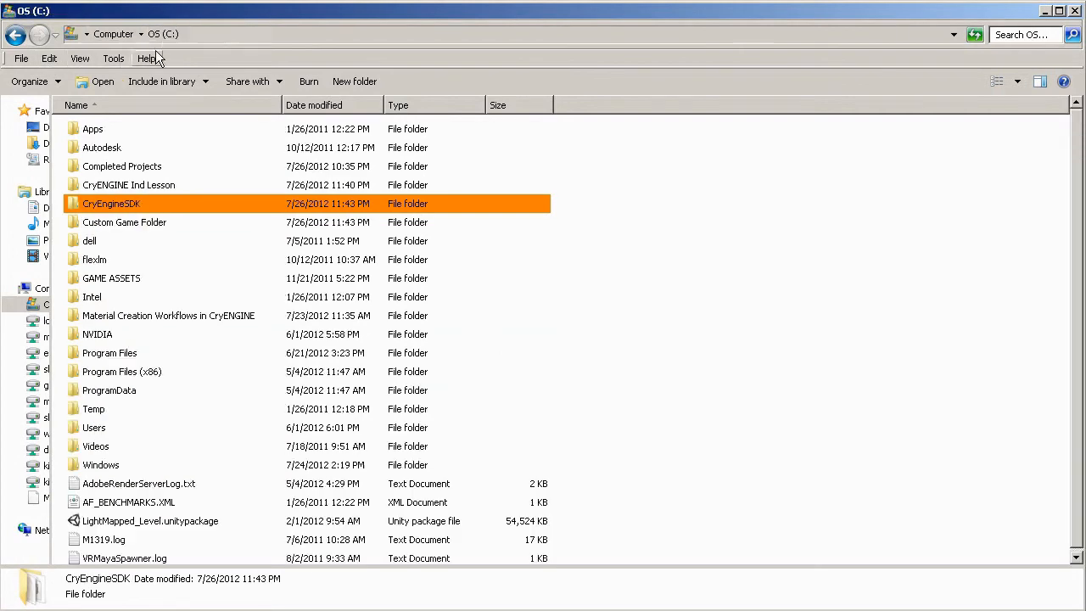
double_click(127, 223)
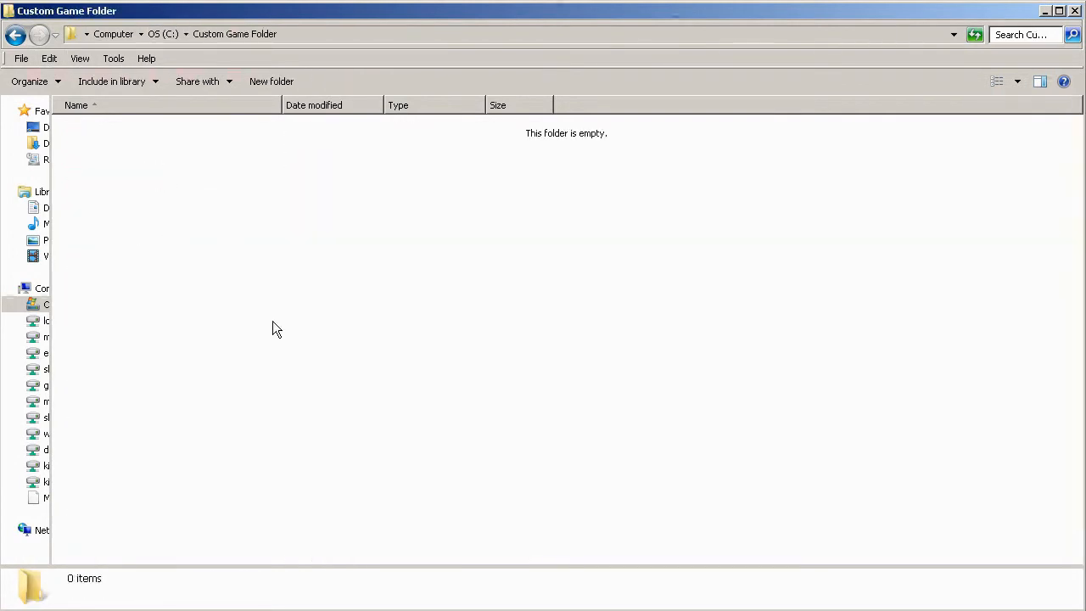
right_click(131, 143)
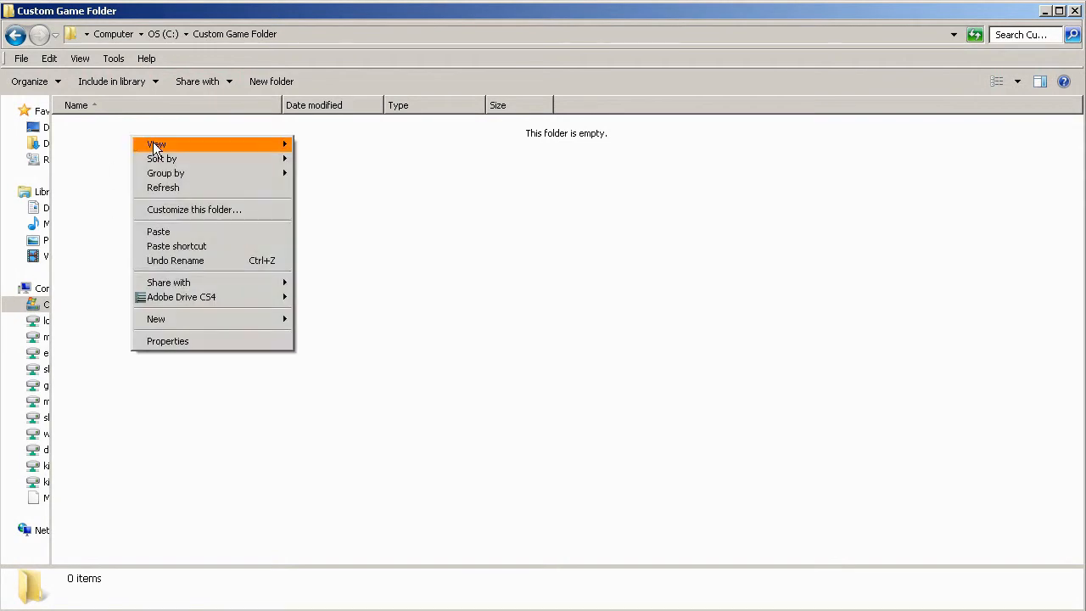
left_click(170, 231)
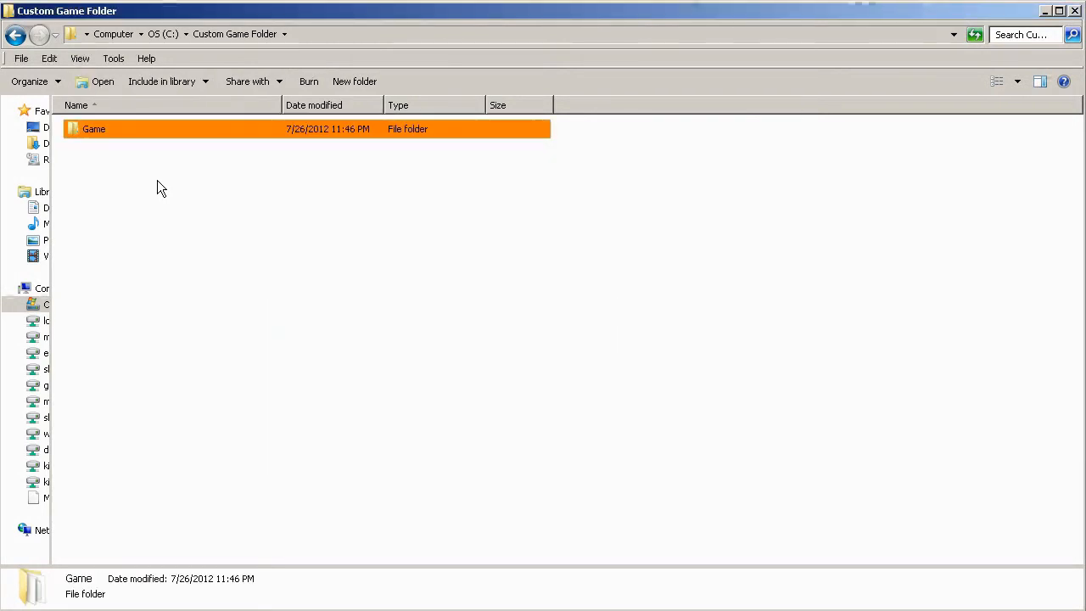
Open the copied Game folder and copy its full path, C:\Custom Game Folder\Game.
double_click(97, 130)
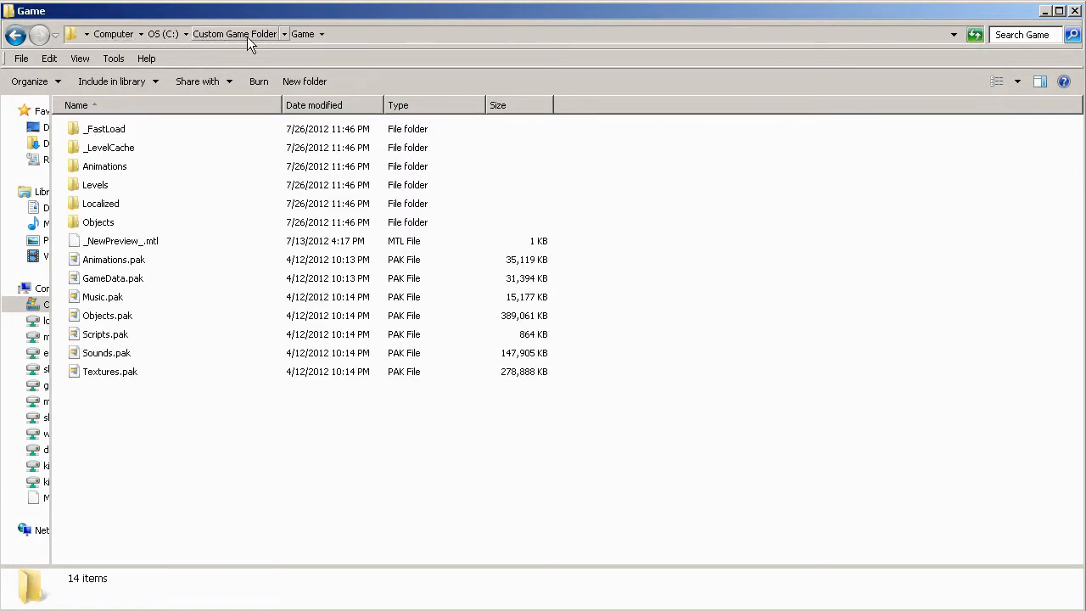
left_click(351, 36)
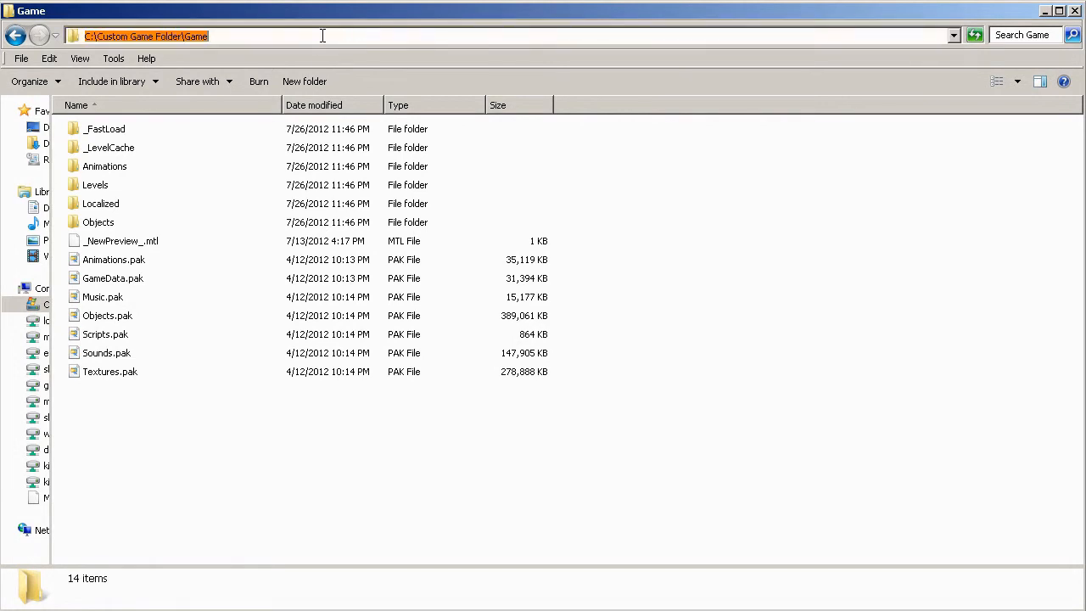
right_click(195, 39)
left_click(219, 84)
In system.cfg, set sys_game_folder to C:\Custom Game Folder\Game, then save and close the file.
key("alt+Tab")
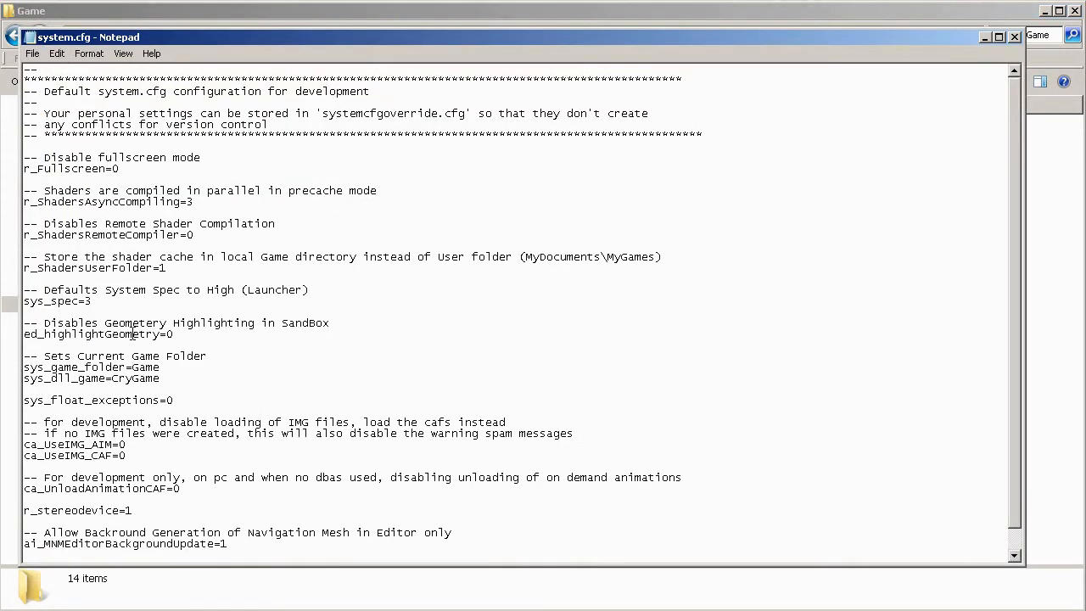
left_click_drag(163, 367, 133, 366)
right_click(148, 367)
left_click(182, 432)
left_click(32, 54)
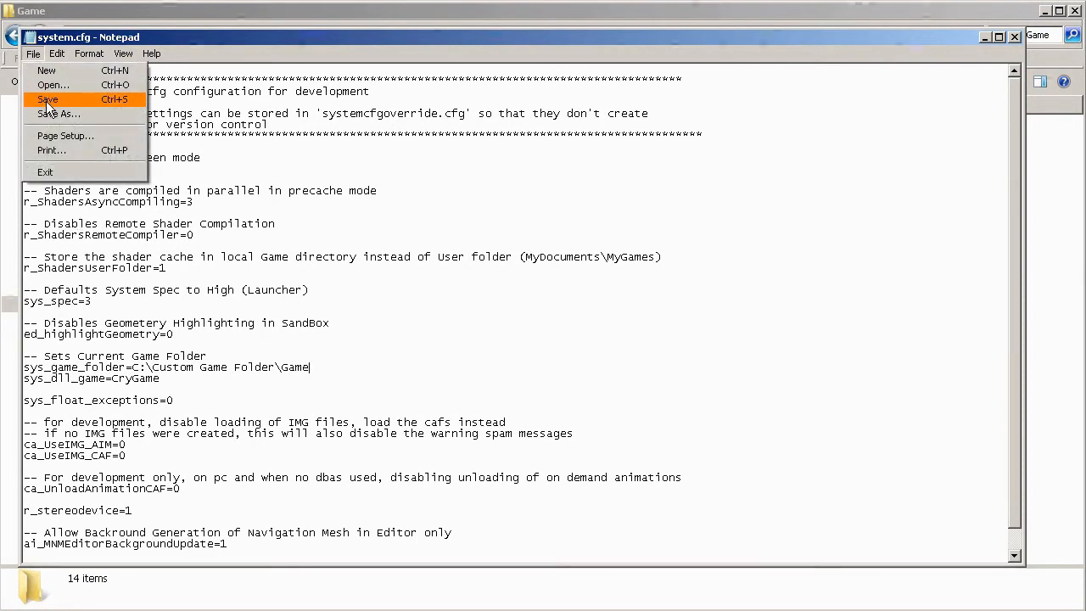
left_click(48, 101)
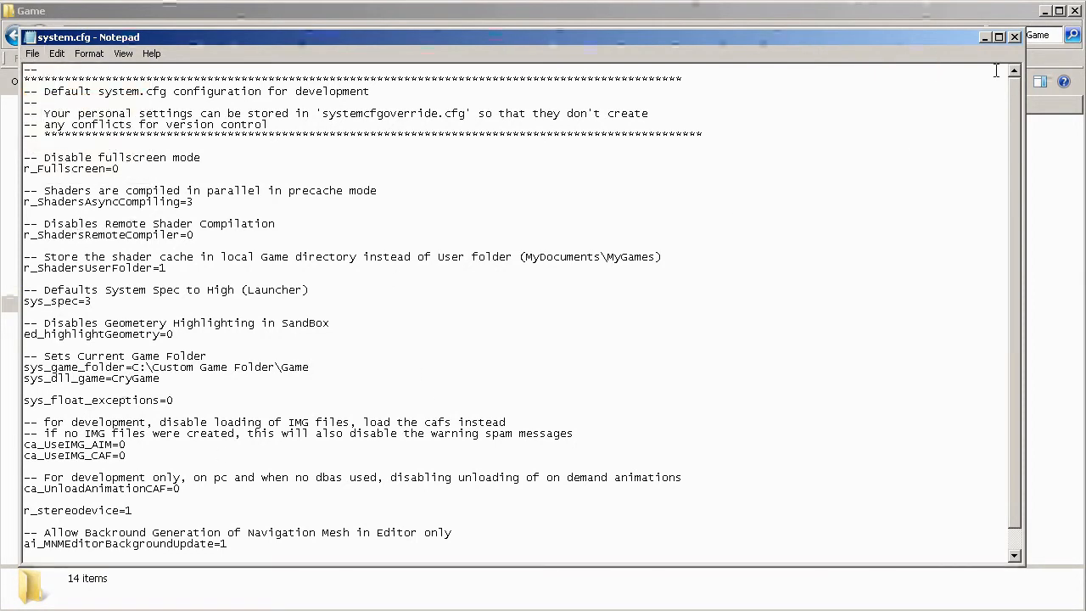
left_click(1013, 38)
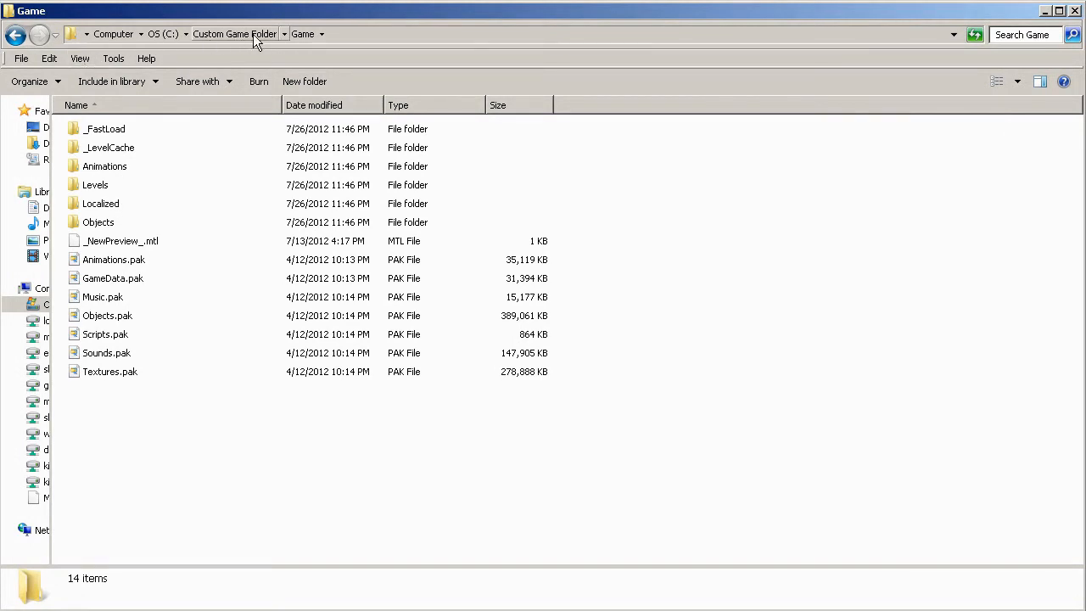
Launch the Sandbox editor by running Editor.exe from the Bin64 folder of CryEngineSDK.
left_click(165, 35)
double_click(107, 204)
double_click(94, 147)
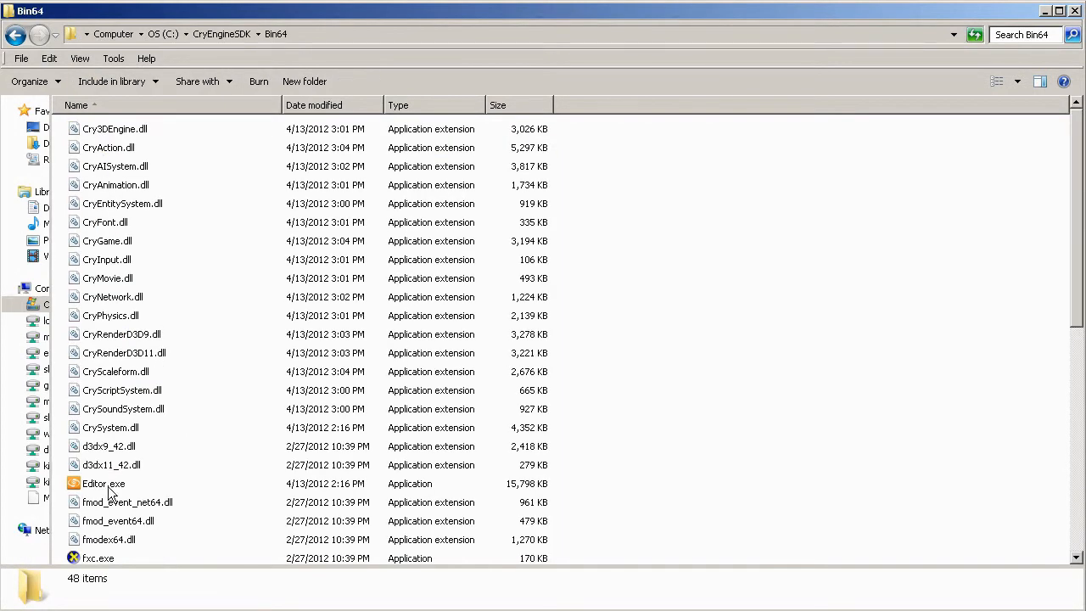
left_click(107, 487)
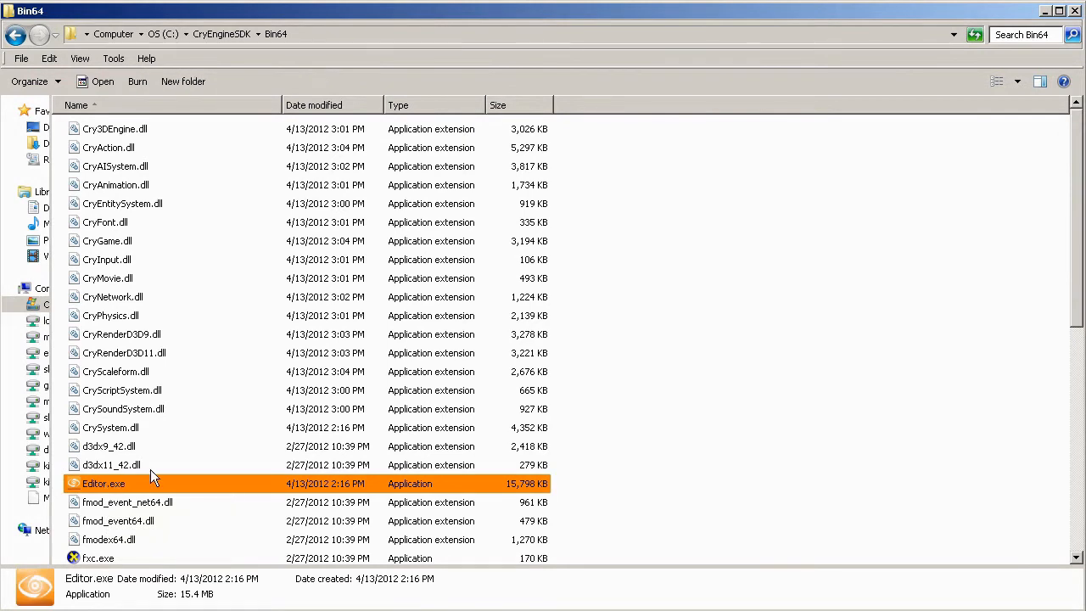
double_click(113, 490)
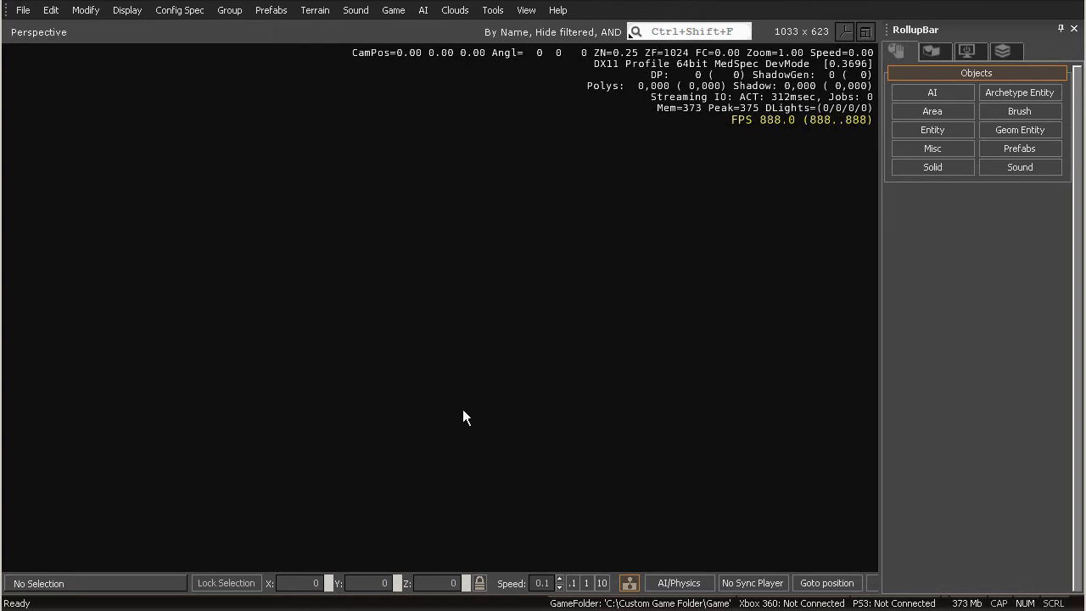
Create a new level named CustomGame with a 1024x1024 heightmap and 1 meter per unit.
left_click(23, 10)
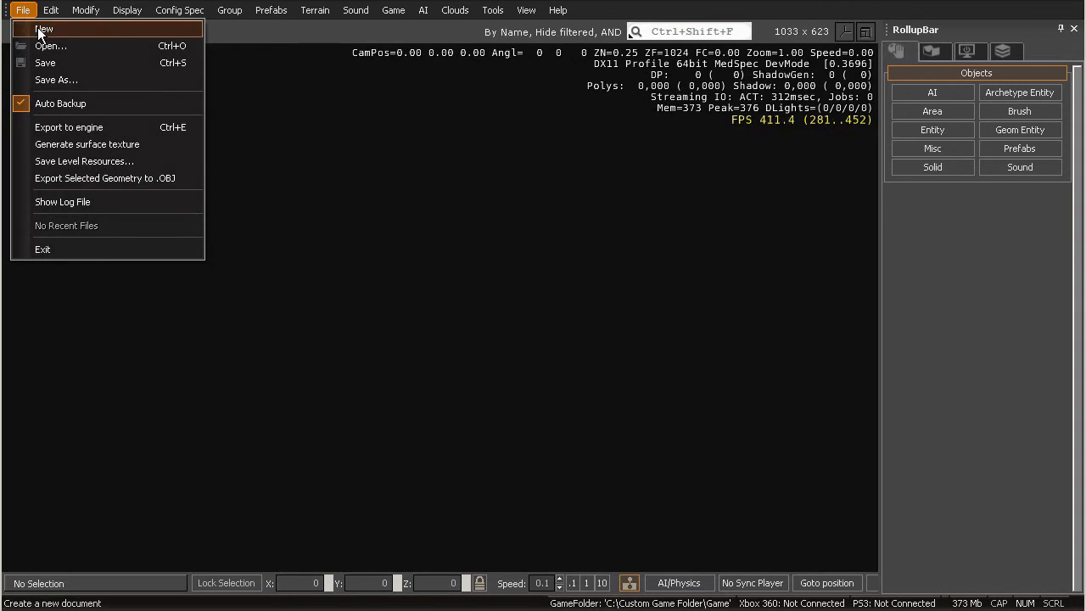
left_click(43, 29)
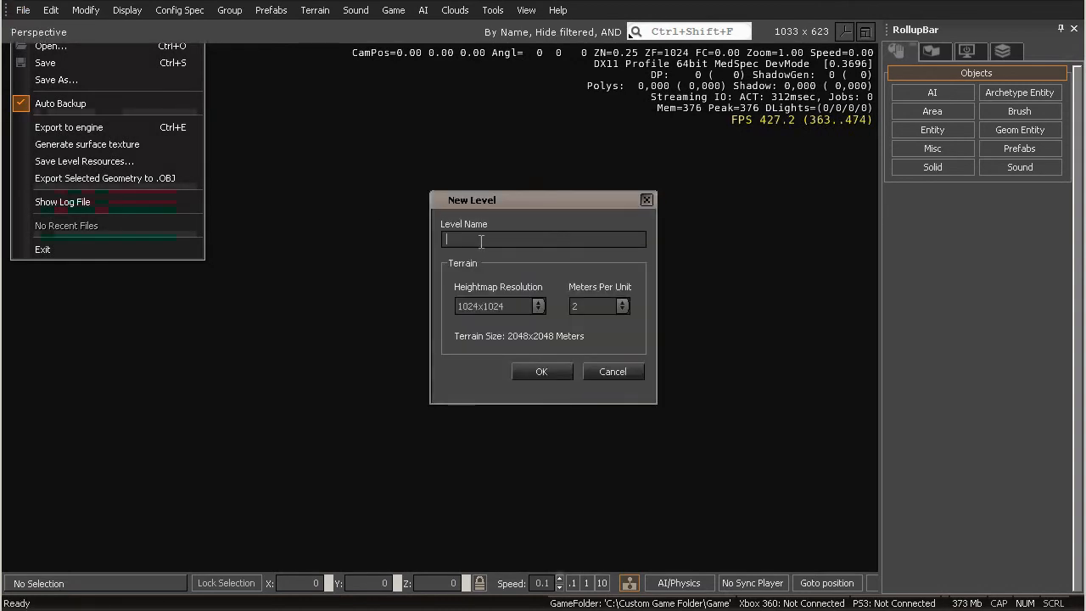
type("C")
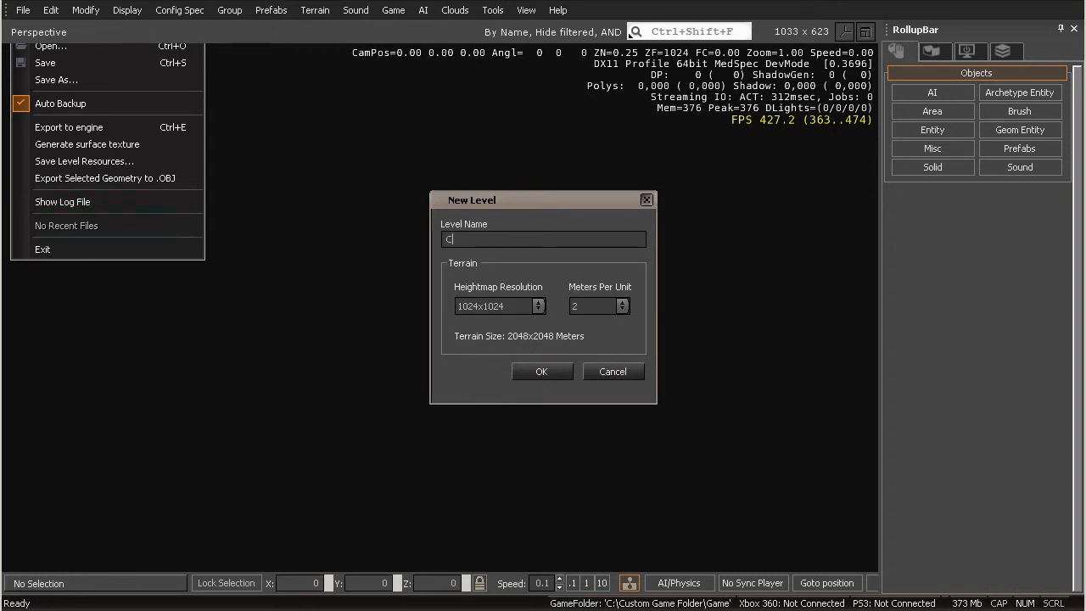
type("ustomGame")
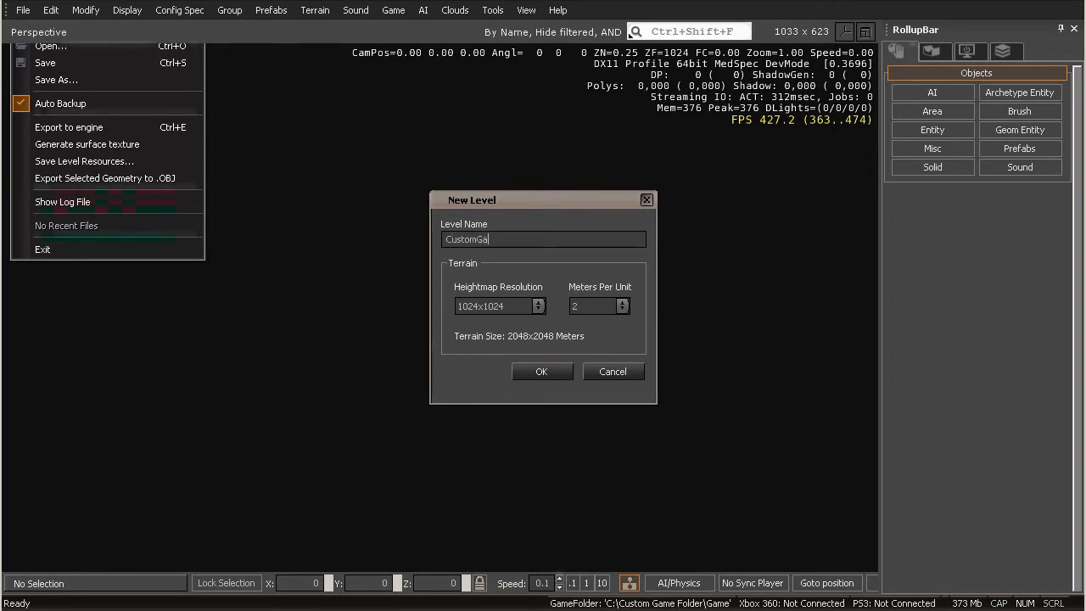
left_click(613, 306)
left_click(573, 320)
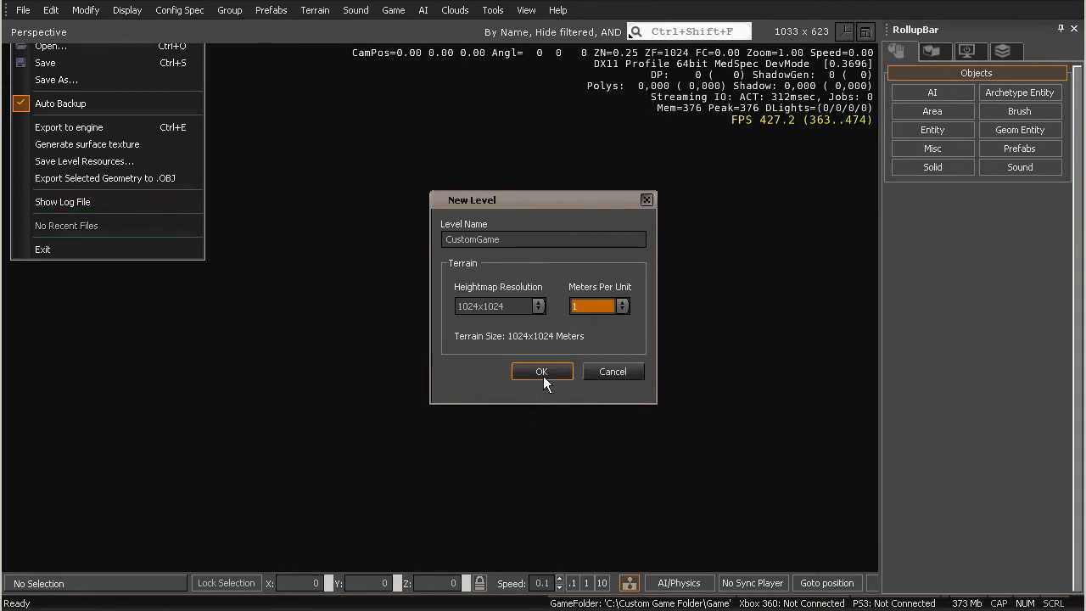
left_click(534, 333)
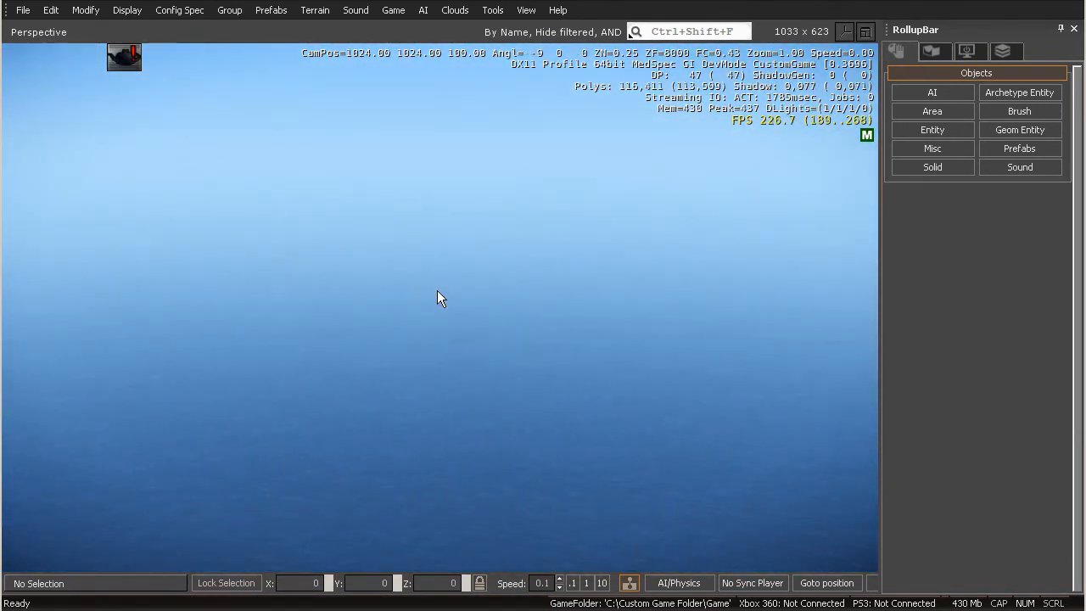
Save the level as CustomGame.cry in the custom folder's Levels\CustomGame directory, with the project left at <None>.
left_click(23, 10)
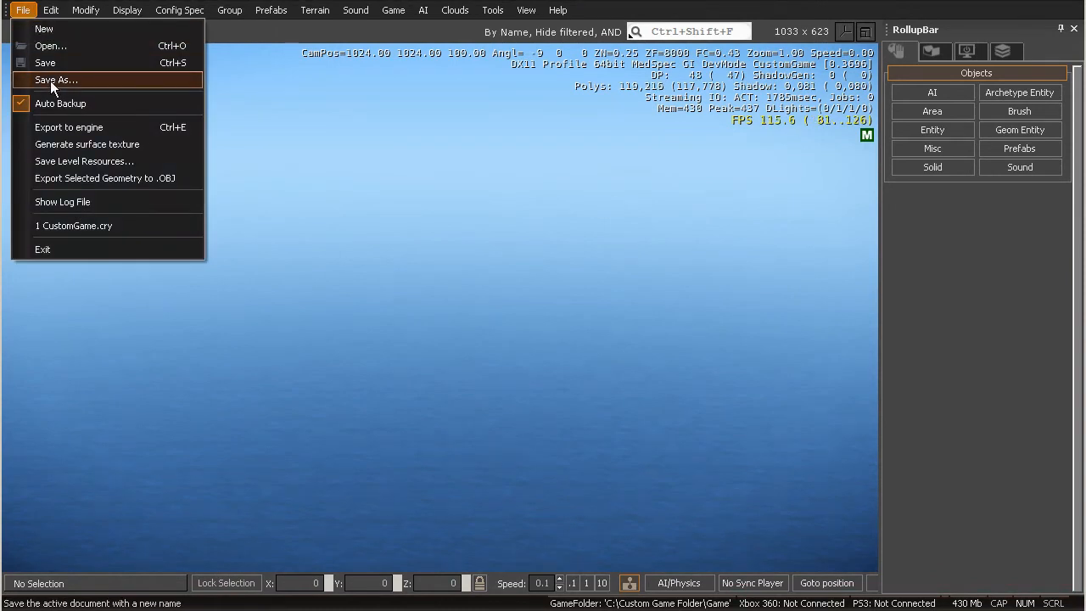
left_click(50, 81)
left_click_drag(454, 99, 316, 74)
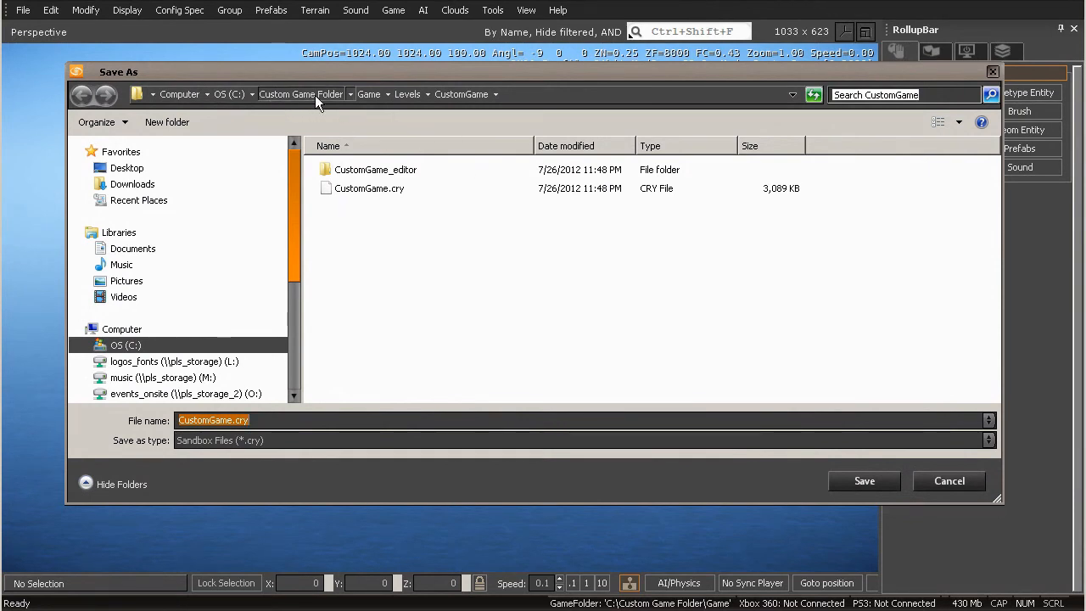
left_click_drag(299, 182, 116, 169)
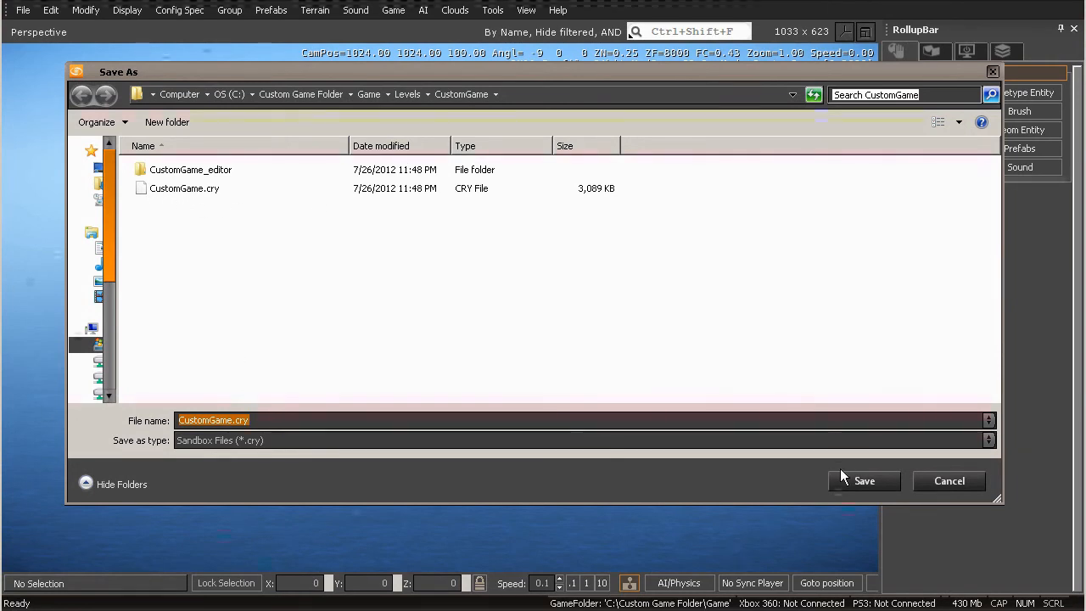
left_click(866, 481)
left_click(500, 390)
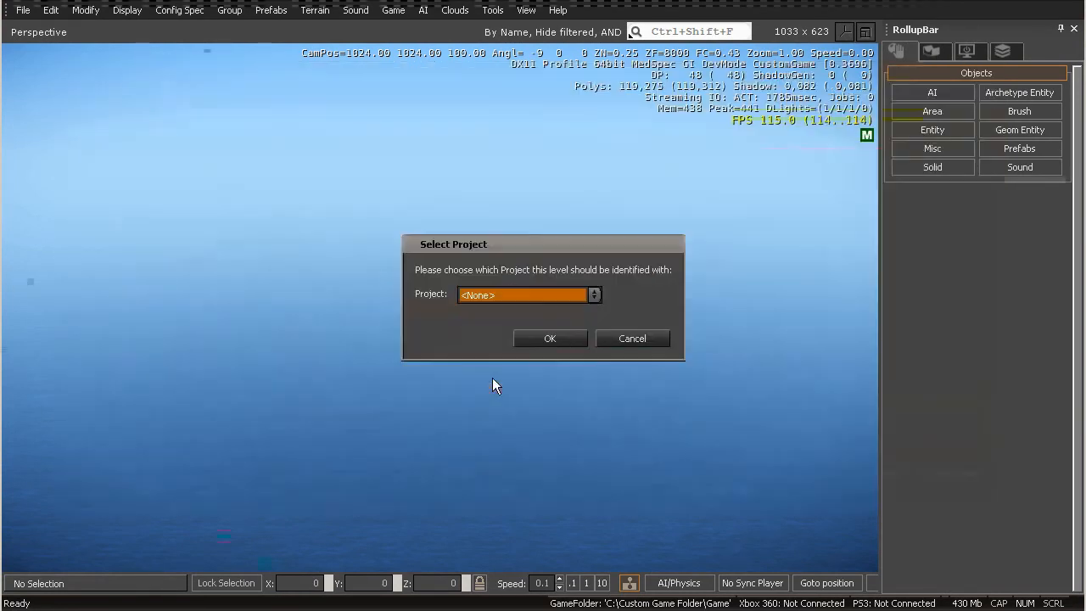
left_click(544, 334)
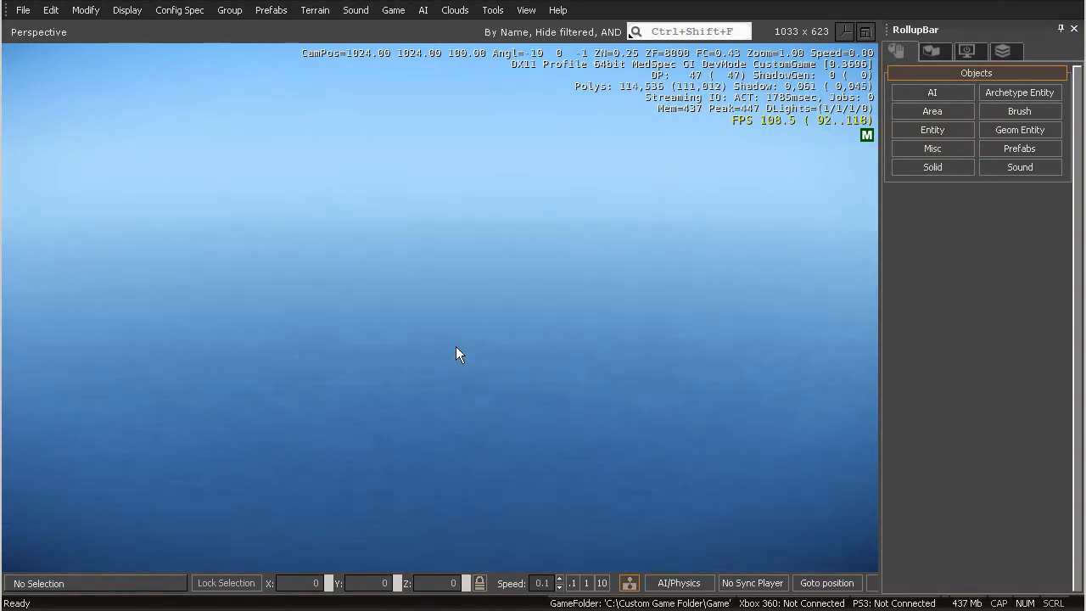
right_click_drag(456, 345, 456, 344)
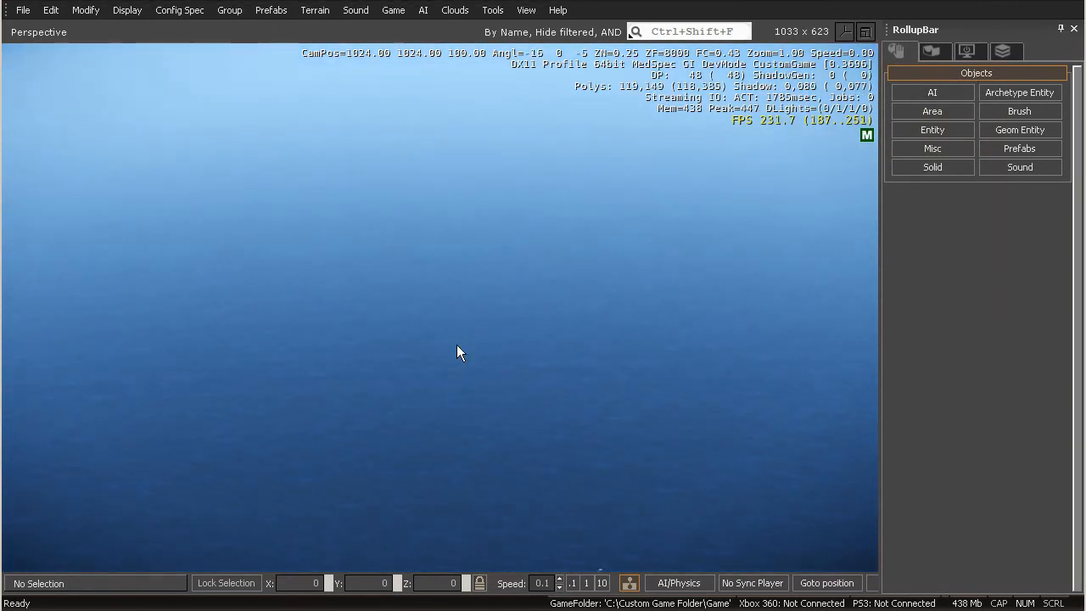